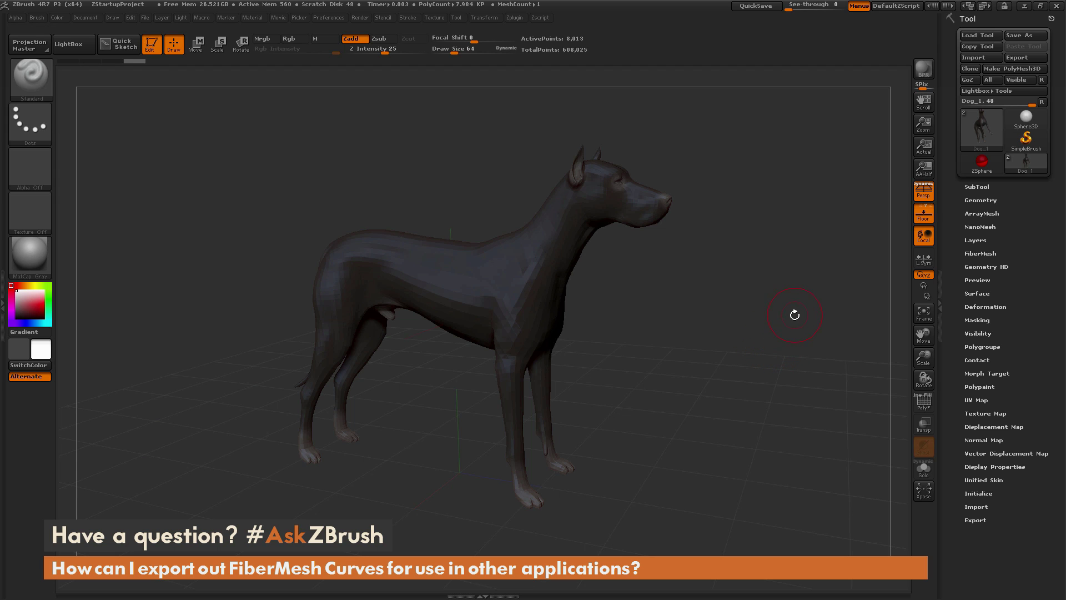
Preview FiberMesh fur covering the whole Dog_1 model
{"action": "left_click_drag", "start_coordinate": [794, 315], "coordinate": [789, 340]}
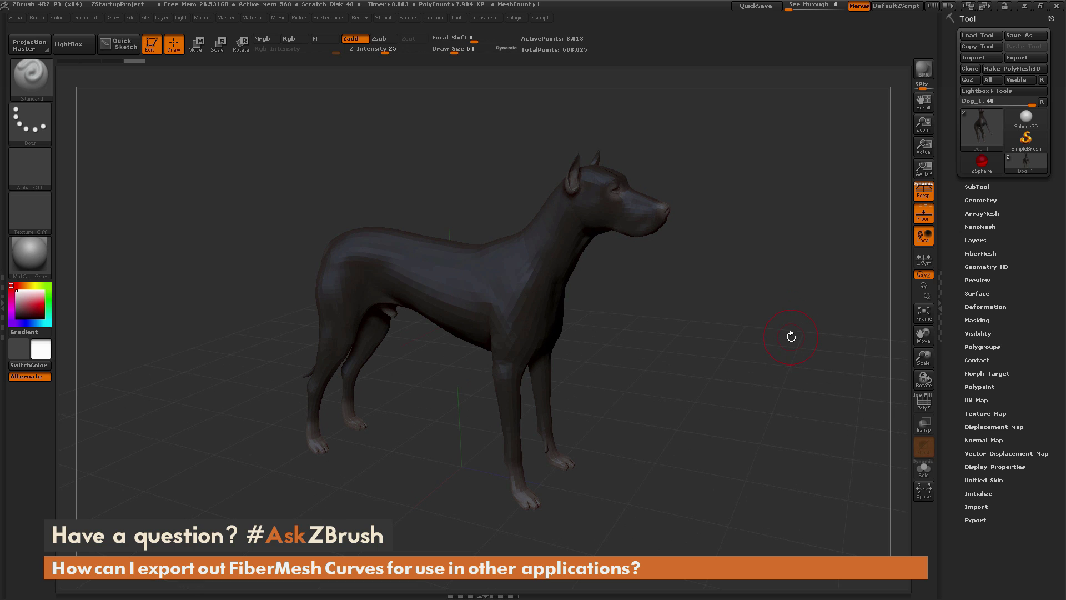
{"action": "mouse_move", "coordinate": [791, 337]}
{"action": "left_mouse_down"}
{"action": "mouse_move", "coordinate": [775, 335]}
{"action": "mouse_move", "coordinate": [795, 301]}
{"action": "mouse_move", "coordinate": [783, 320]}
{"action": "left_mouse_up"}
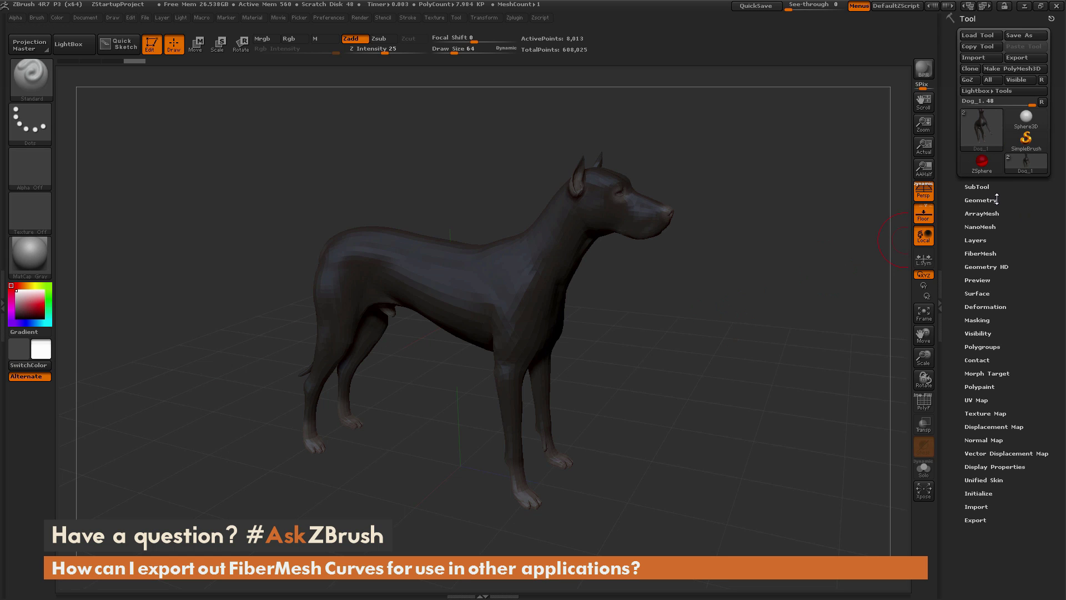
{"action": "left_click", "coordinate": [980, 254]}
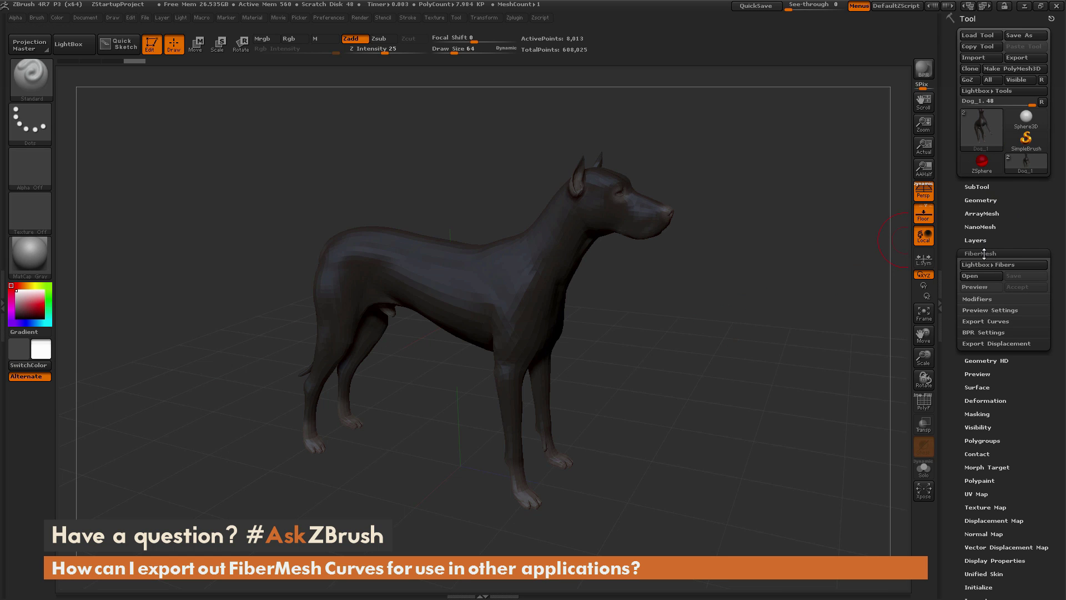
{"action": "left_click", "coordinate": [991, 288]}
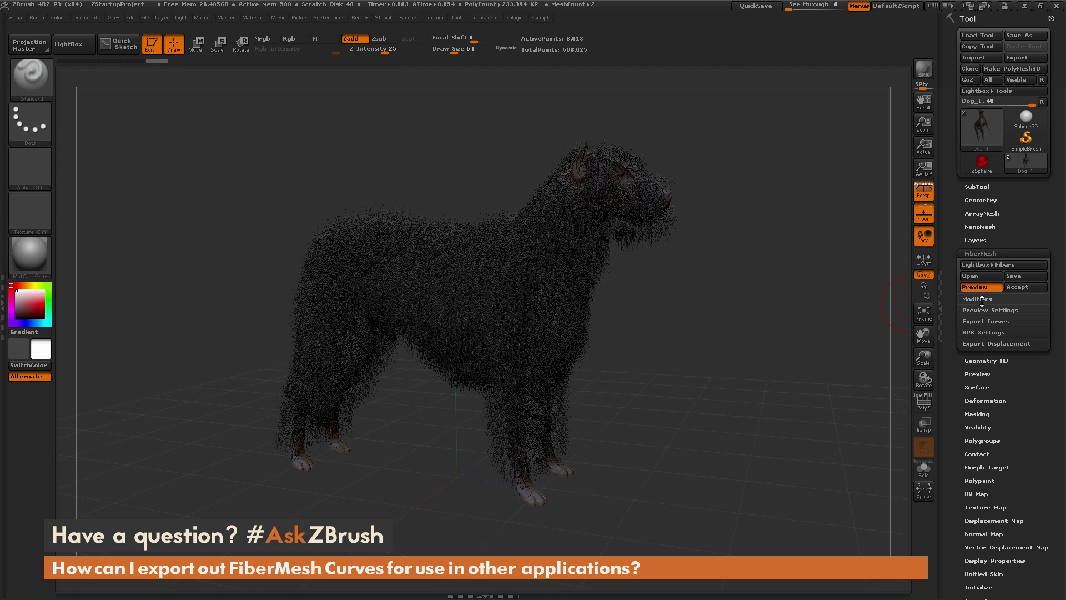
Shorten the fur fibers by lowering the Modifiers Length slider
{"action": "left_click", "coordinate": [983, 299]}
{"action": "left_click_drag", "start_coordinate": [981, 345], "coordinate": [989, 311]}
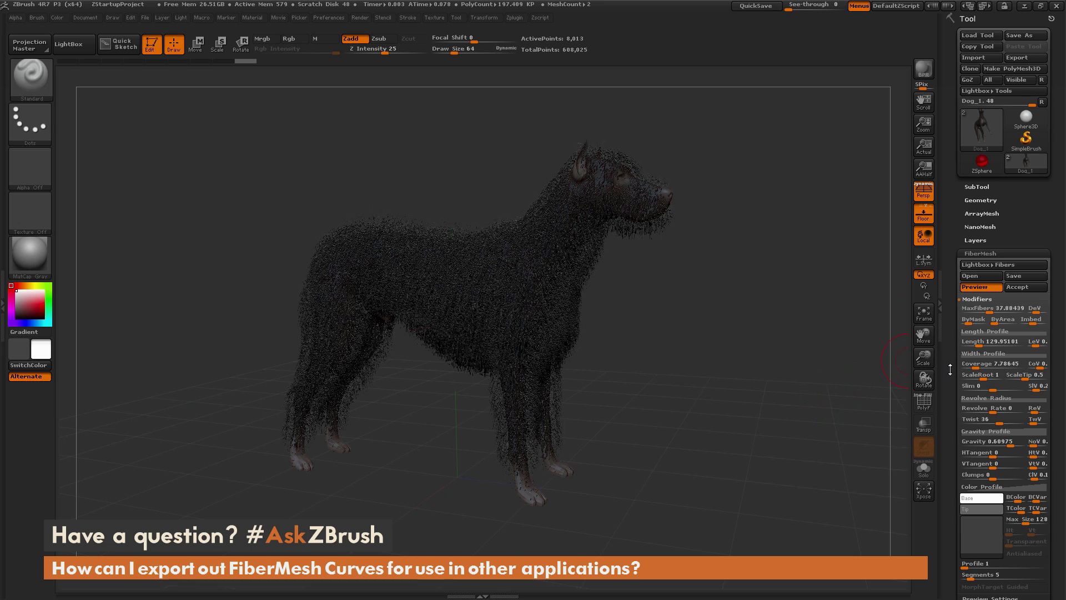
{"action": "scroll", "coordinate": [980, 451], "scroll_direction": "down", "scroll_amount": 5}
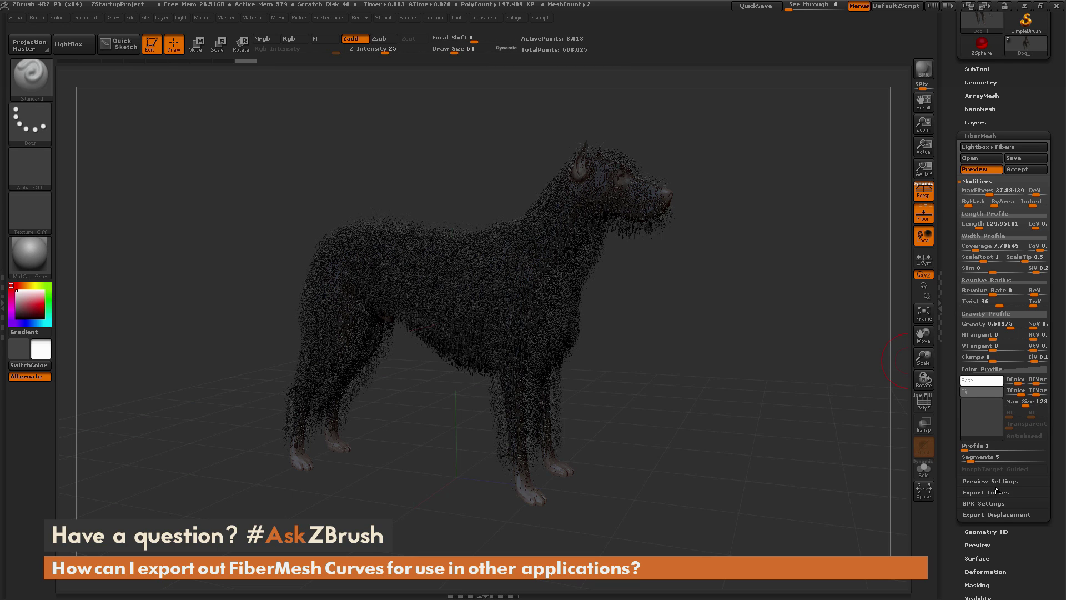
Expand Preview Settings and Export Curves, and enable FastPreview to cut fur to about 7,984 KP
{"action": "left_click", "coordinate": [996, 482]}
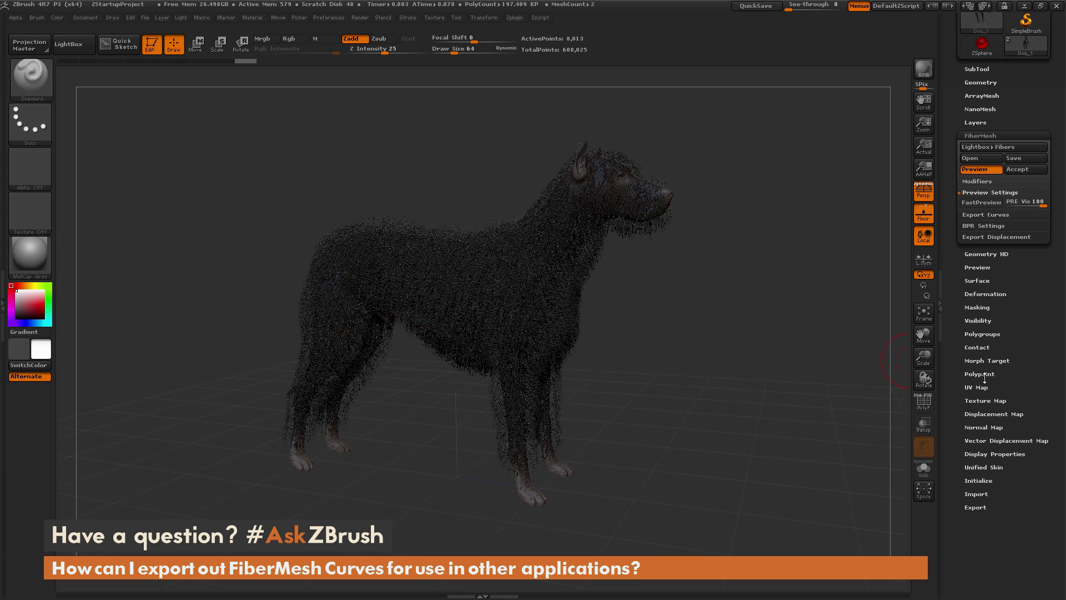
{"action": "key", "text": "shift"}
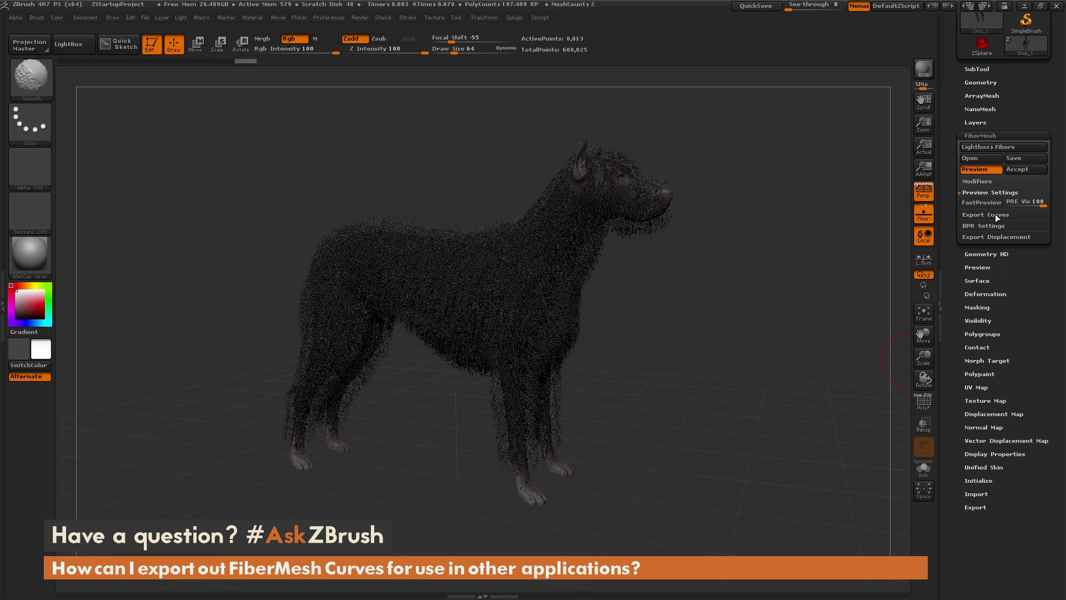
{"action": "left_click", "coordinate": [994, 214], "text": "shift"}
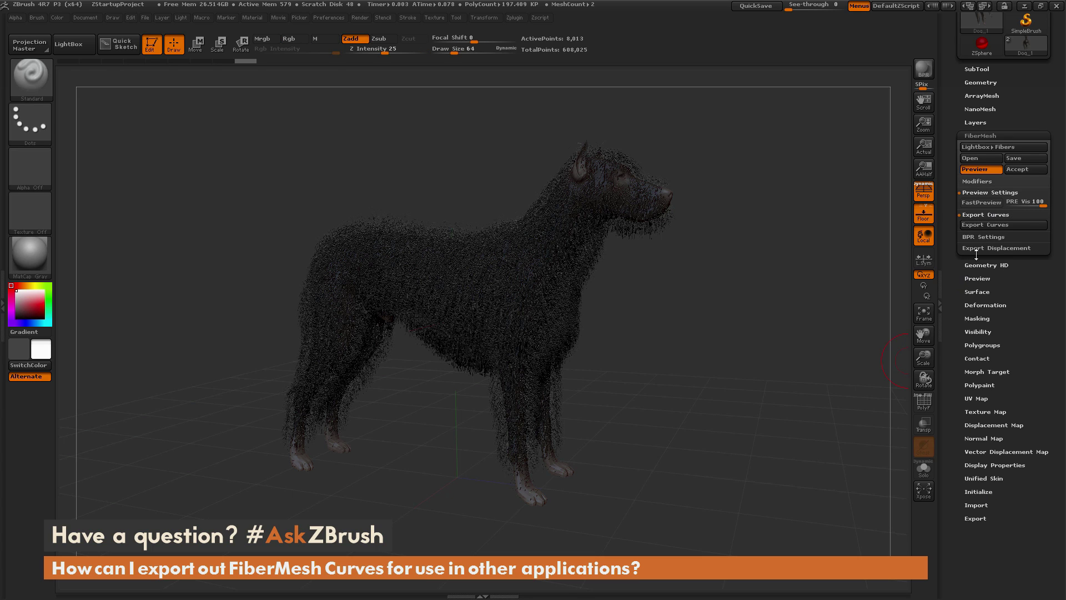
{"action": "left_click", "coordinate": [982, 202]}
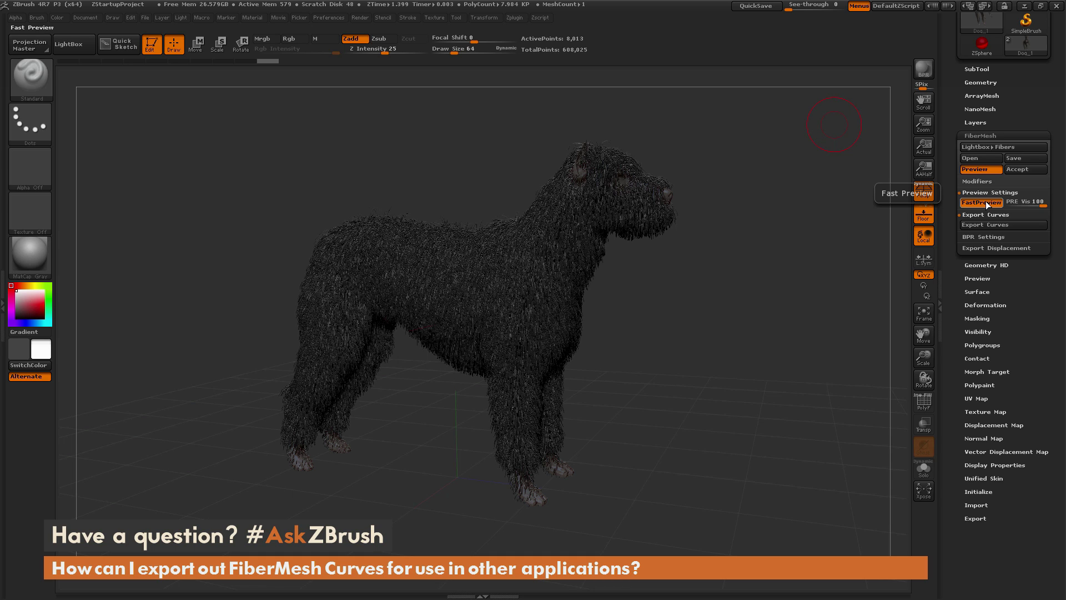
Adjust the PRE Vis slider down from 61 until it settles at 5
{"action": "left_click", "coordinate": [1030, 203]}
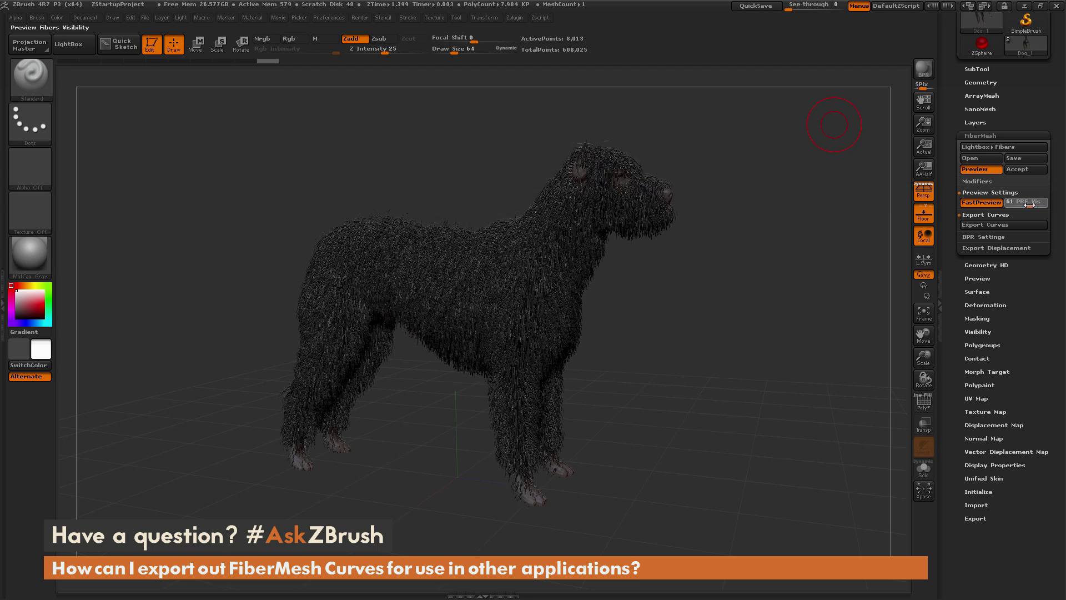
{"action": "mouse_move", "coordinate": [1029, 205]}
{"action": "left_mouse_down"}
{"action": "mouse_move", "coordinate": [1008, 207]}
{"action": "mouse_move", "coordinate": [1047, 205]}
{"action": "left_mouse_up"}
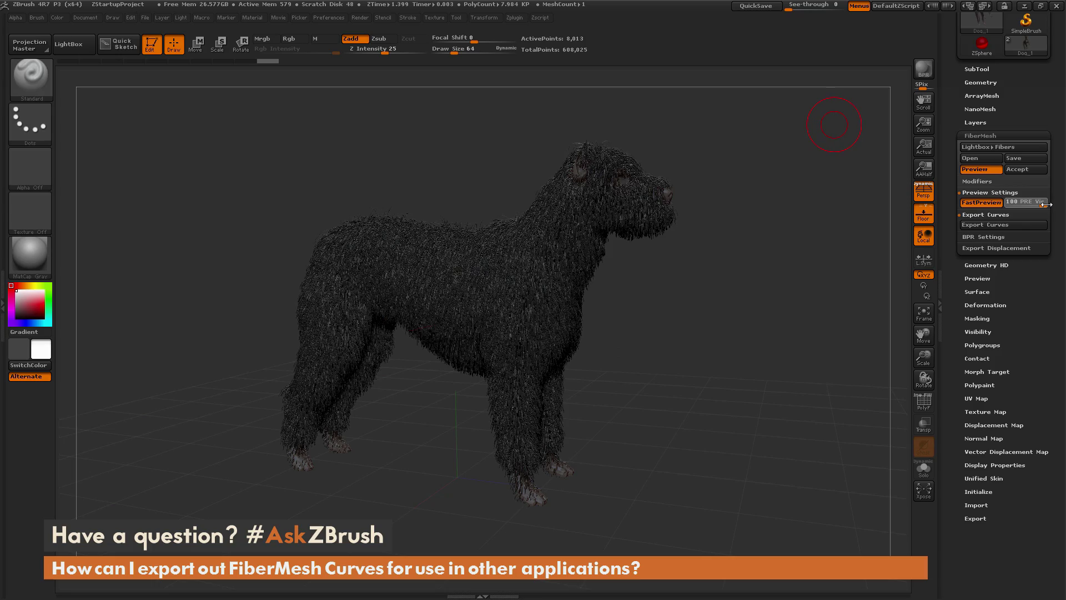
{"action": "left_click_drag", "start_coordinate": [1040, 205], "coordinate": [1005, 207]}
{"action": "left_click", "coordinate": [1010, 206]}
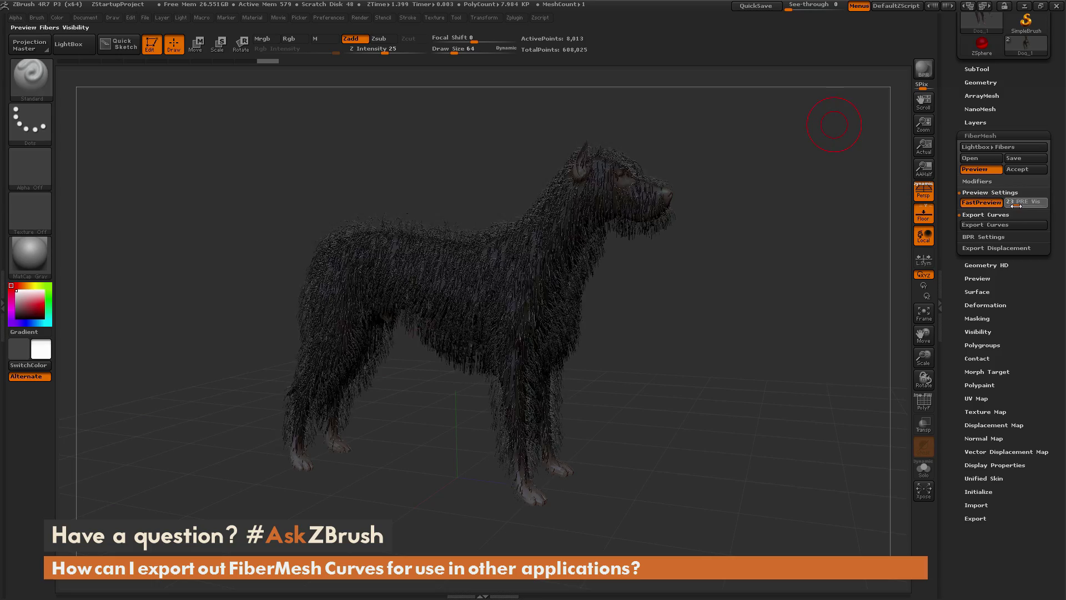
{"action": "left_click", "coordinate": [1010, 206]}
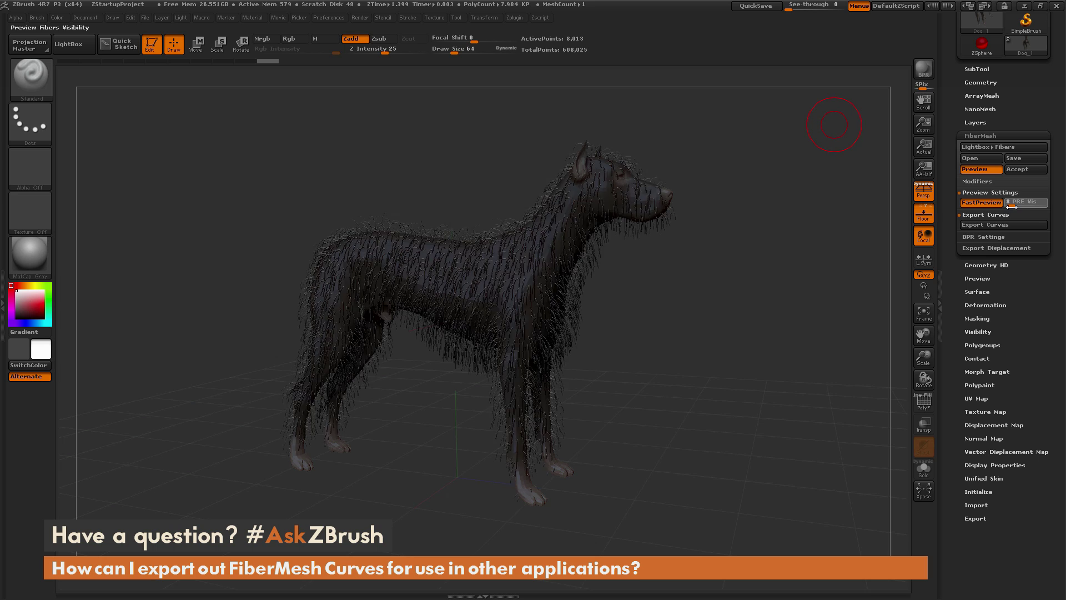
{"action": "left_click_drag", "start_coordinate": [1010, 206], "coordinate": [1010, 207]}
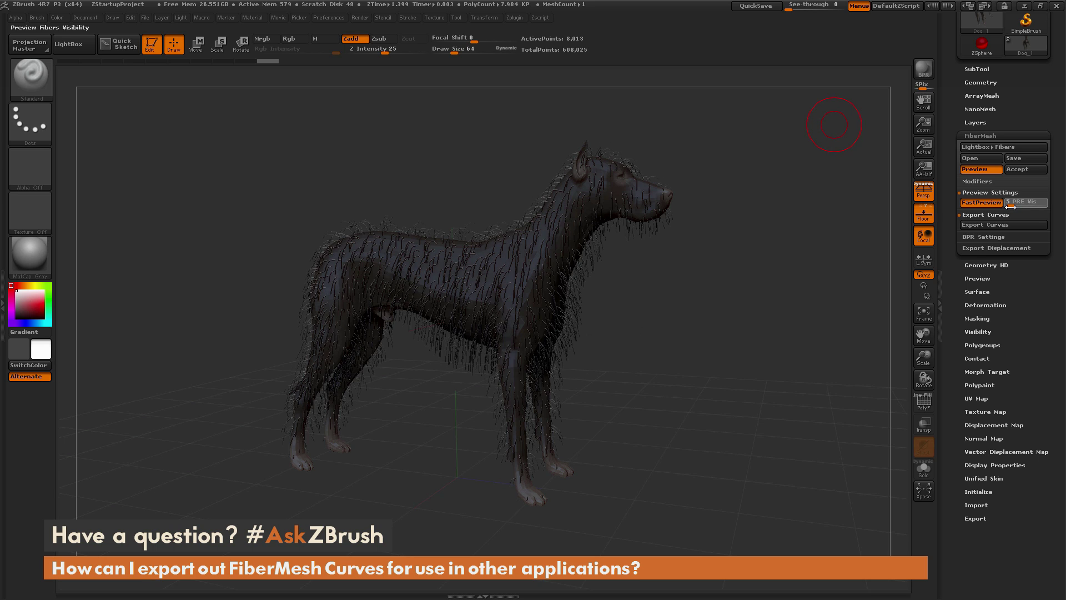
{"action": "left_click", "coordinate": [1011, 206]}
{"action": "left_click", "coordinate": [1010, 206]}
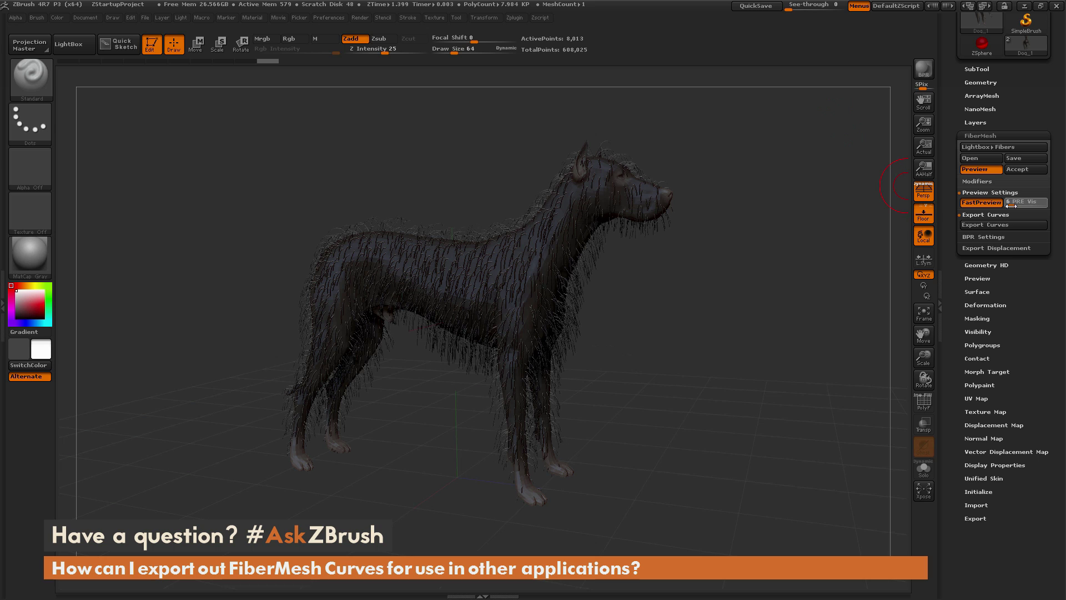
{"action": "left_click", "coordinate": [1011, 205]}
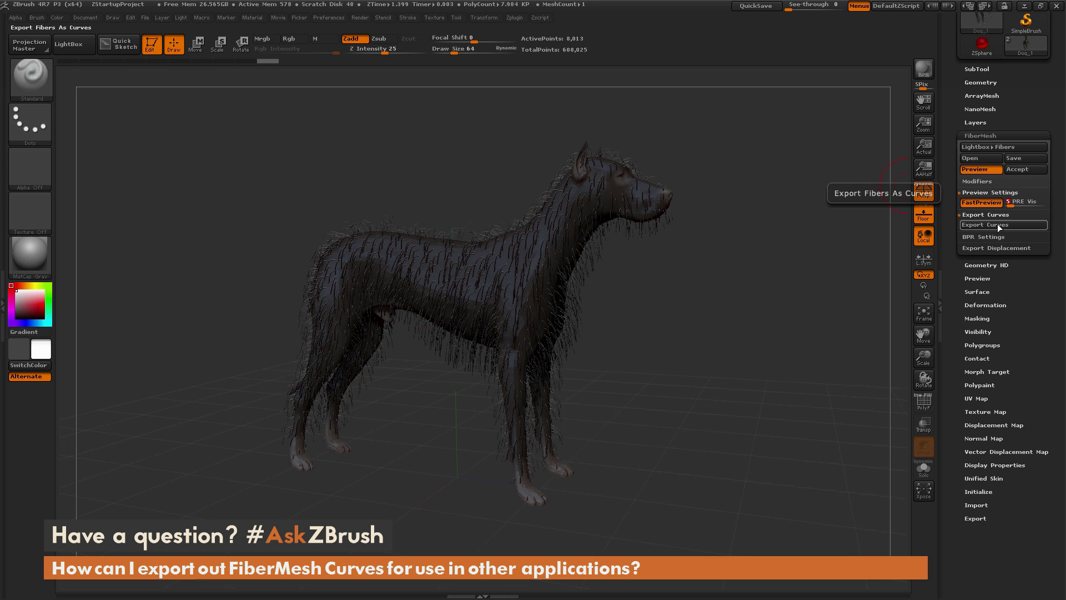
Export the fur as curves and accept the 2193-curve notice
{"action": "left_click", "coordinate": [997, 224]}
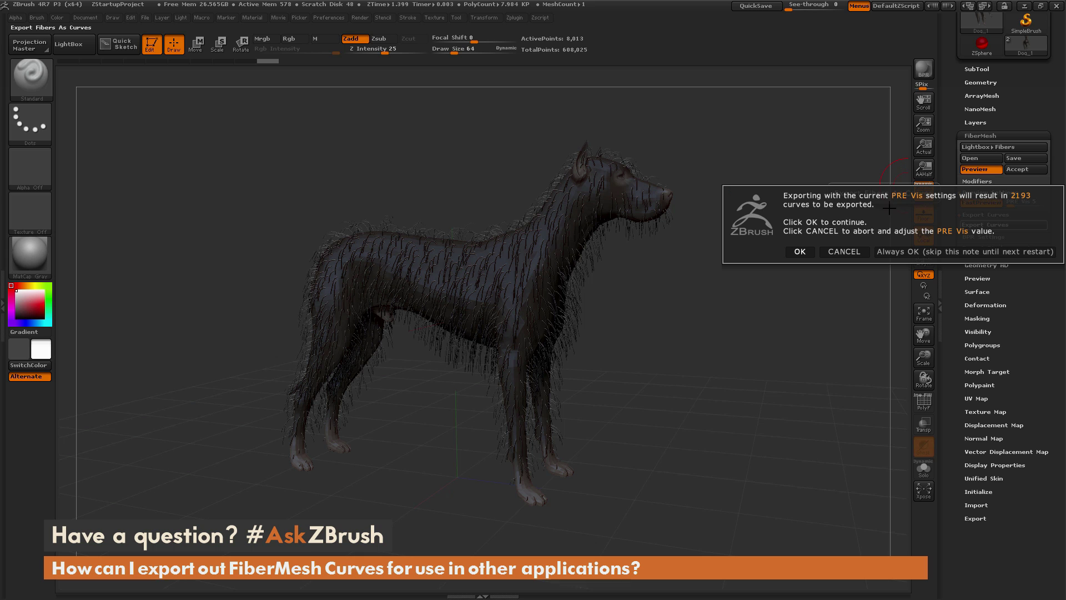
{"action": "left_click", "coordinate": [800, 252]}
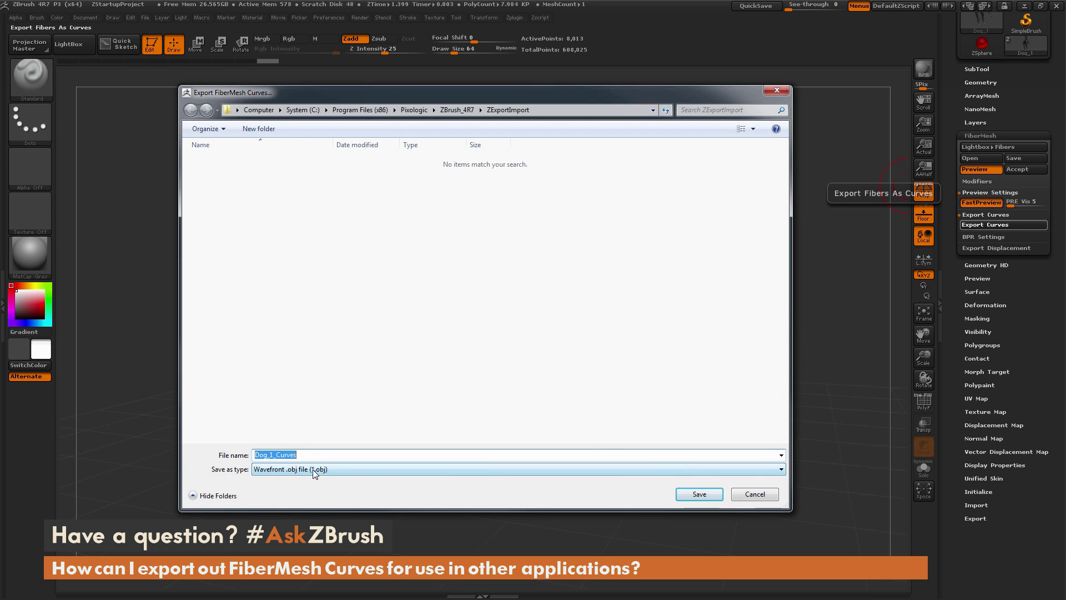
Save the curves as Dog_1_Curves in Wavefront .obj format
{"action": "left_click", "coordinate": [284, 471]}
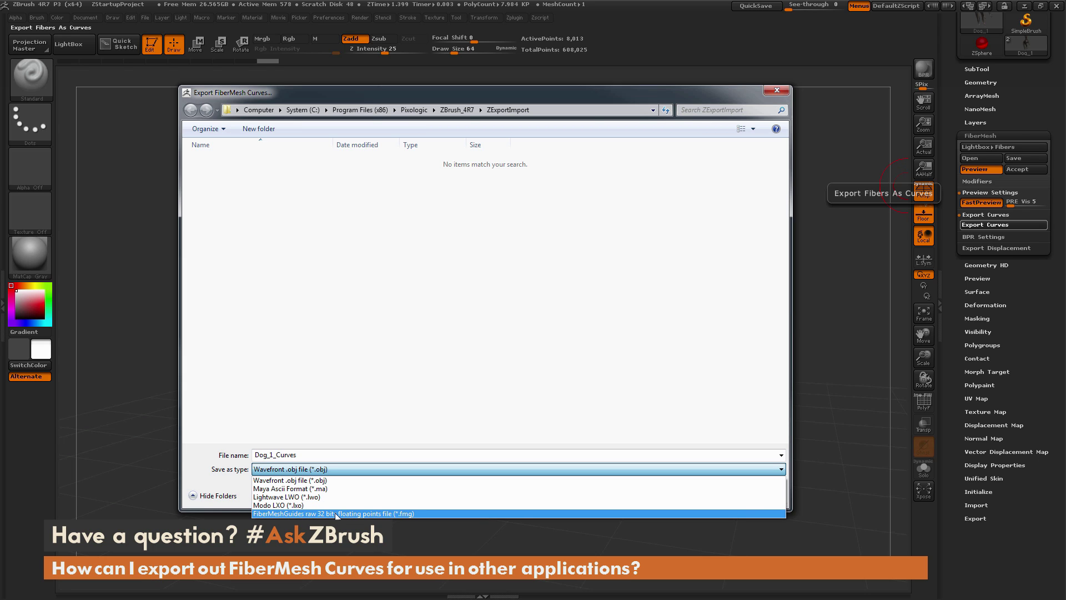
{"action": "left_click", "coordinate": [333, 473]}
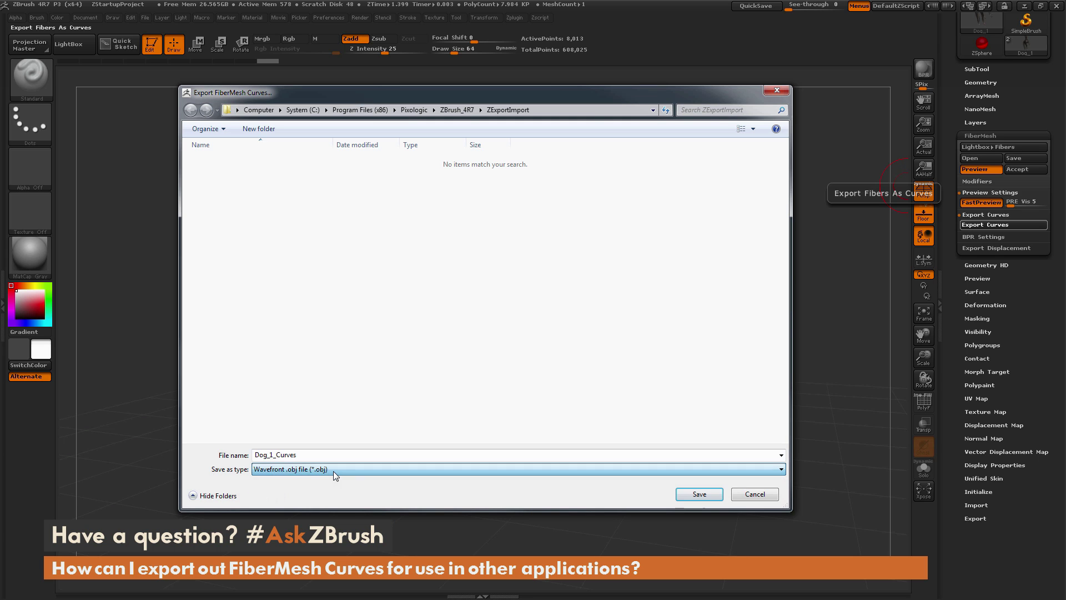
{"action": "left_click", "coordinate": [699, 494]}
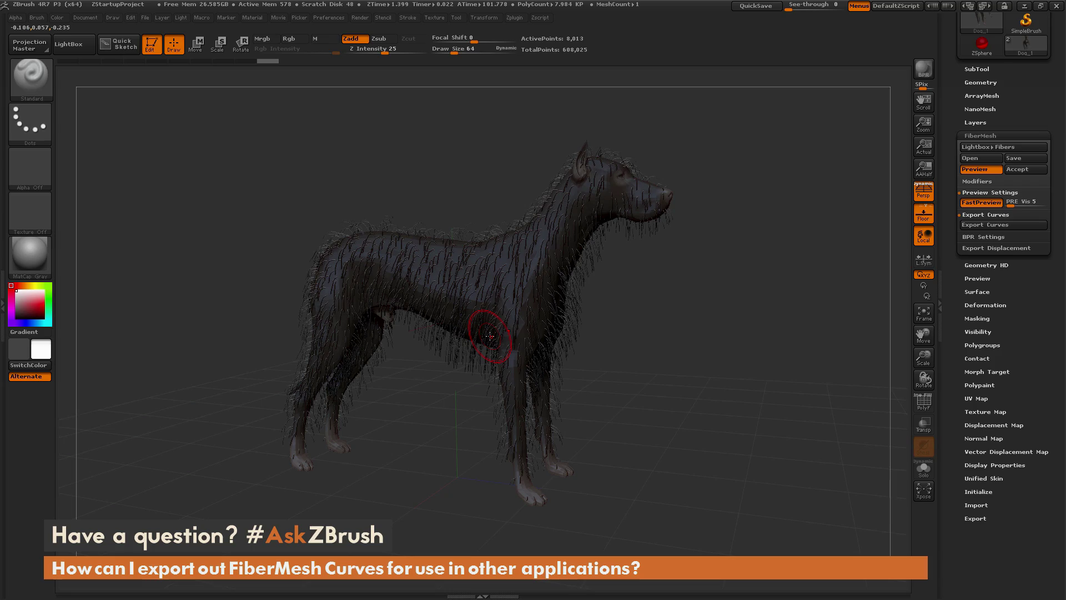
Raise PRE Vis to 10 and confirm the 4008-curve export
{"action": "left_click_drag", "start_coordinate": [1012, 203], "coordinate": [1010, 206]}
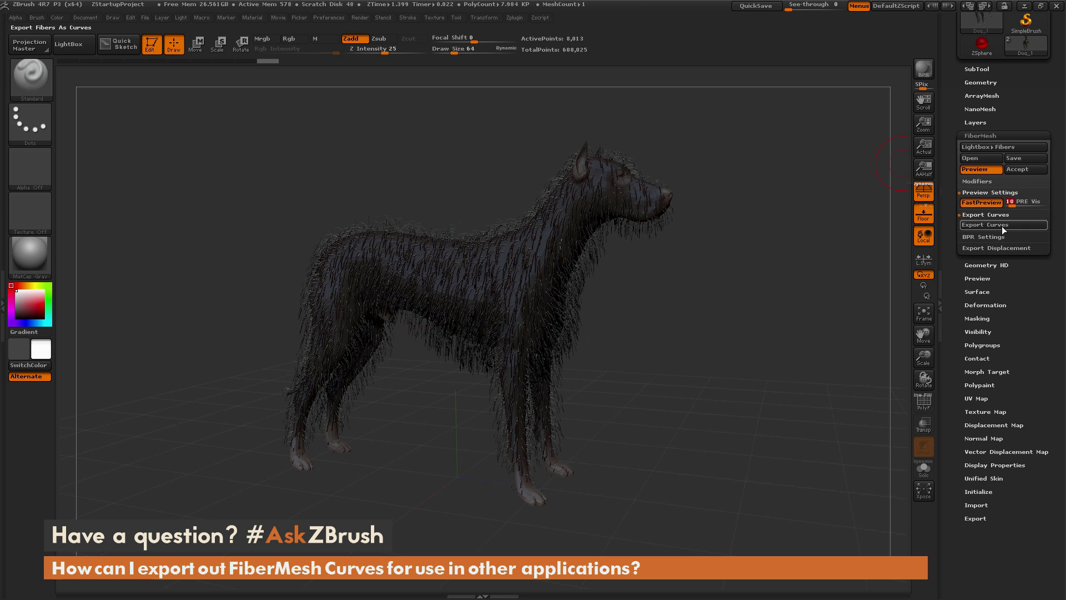
{"action": "left_click", "coordinate": [988, 225]}
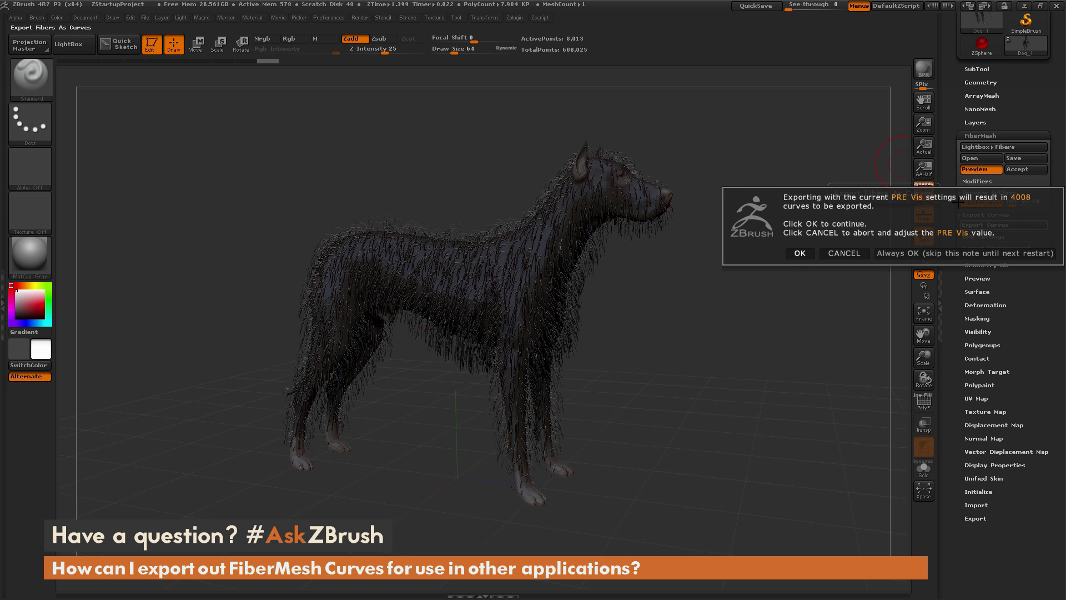
{"action": "left_click", "coordinate": [806, 251]}
Save the 4008 curves over the Dog_1_Curves Wavefront .obj file
{"action": "left_click", "coordinate": [350, 469]}
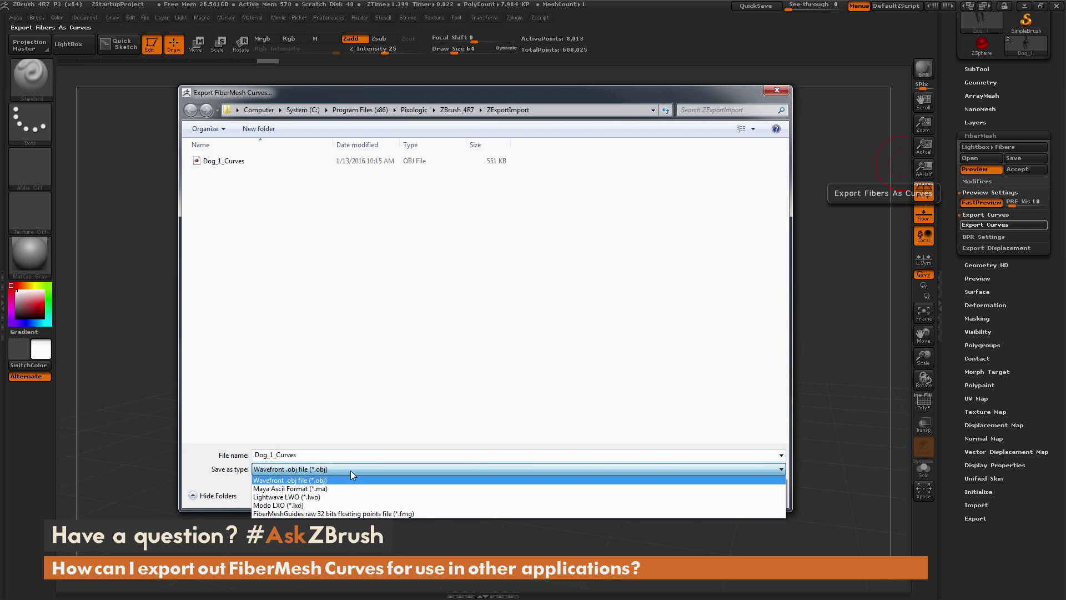
{"action": "left_click", "coordinate": [351, 470]}
{"action": "left_click", "coordinate": [747, 495]}
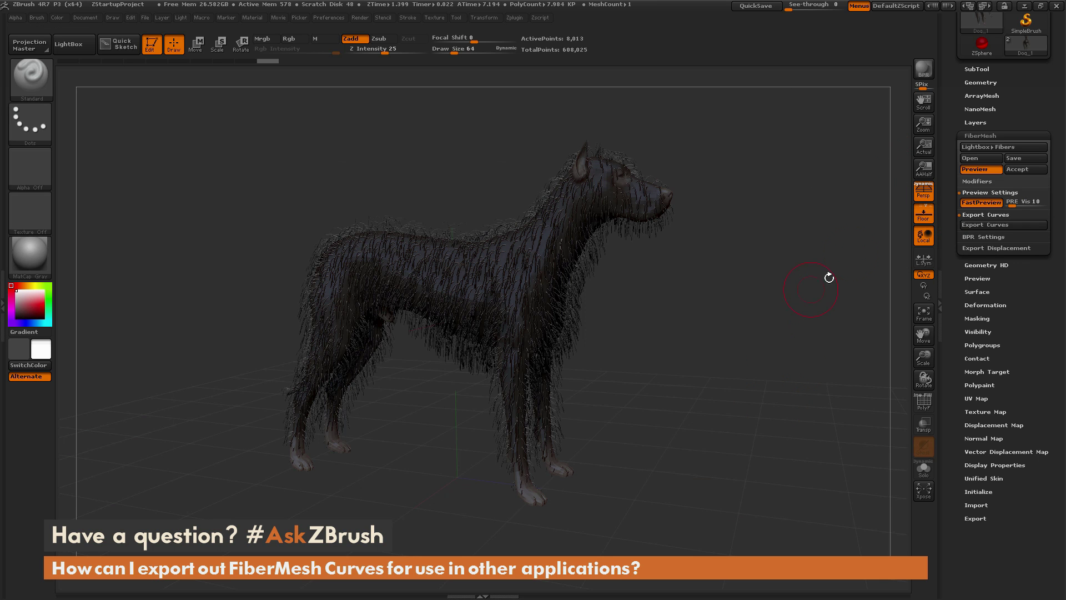
{"action": "left_click_drag", "start_coordinate": [841, 232], "coordinate": [763, 271]}
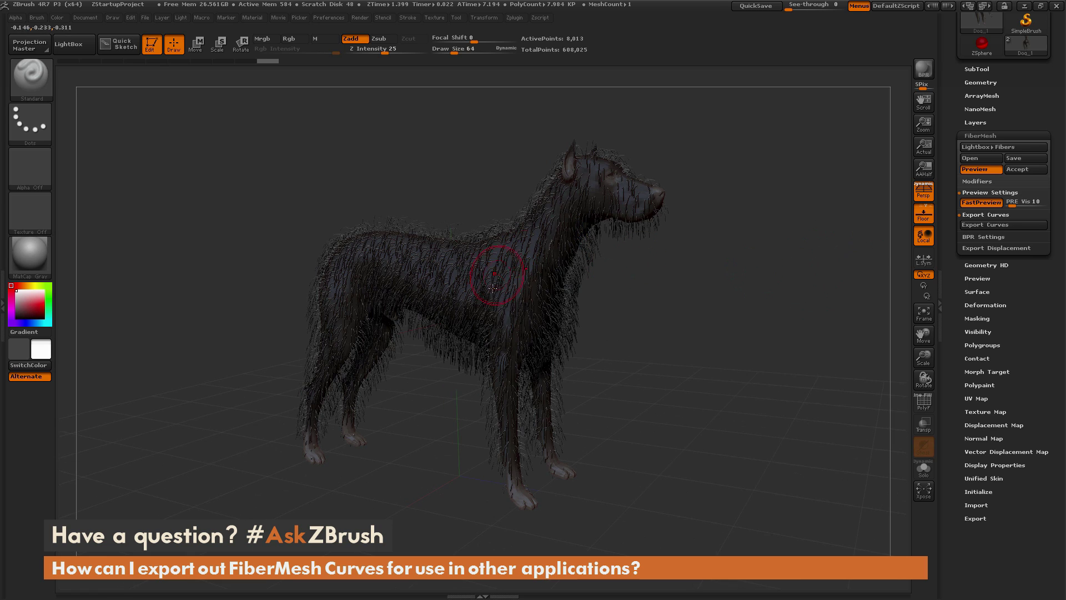